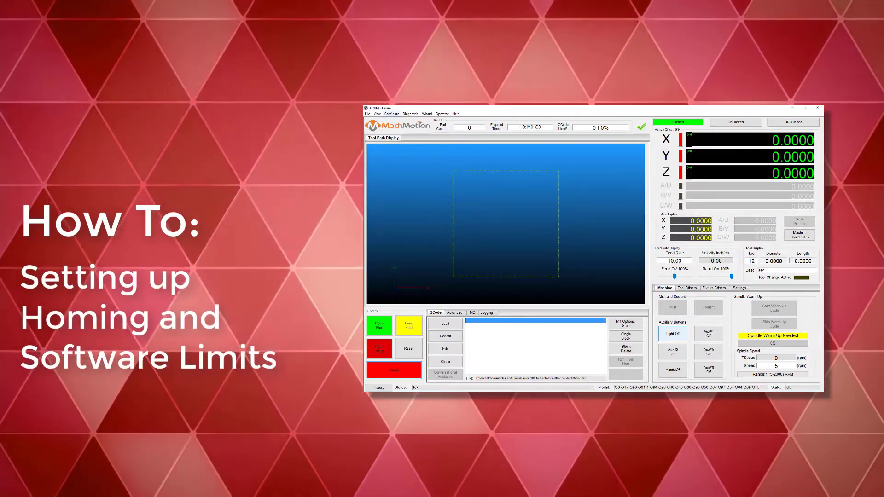
- Load the MachMotion logo .tap program so its tool path shows, with the machine enabled
left_click(392, 114)
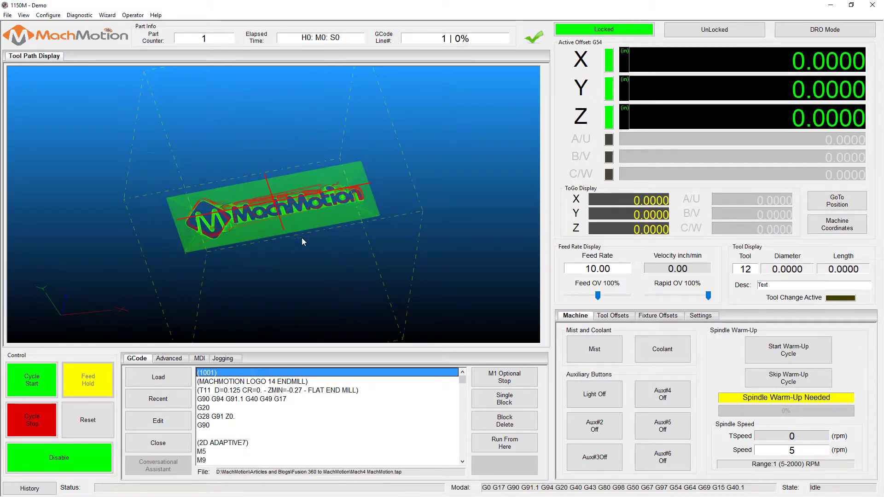
- Orbit and zoom the Tool Path Display to view the logo part in 3-D
left_click_drag(314, 242, 360, 252)
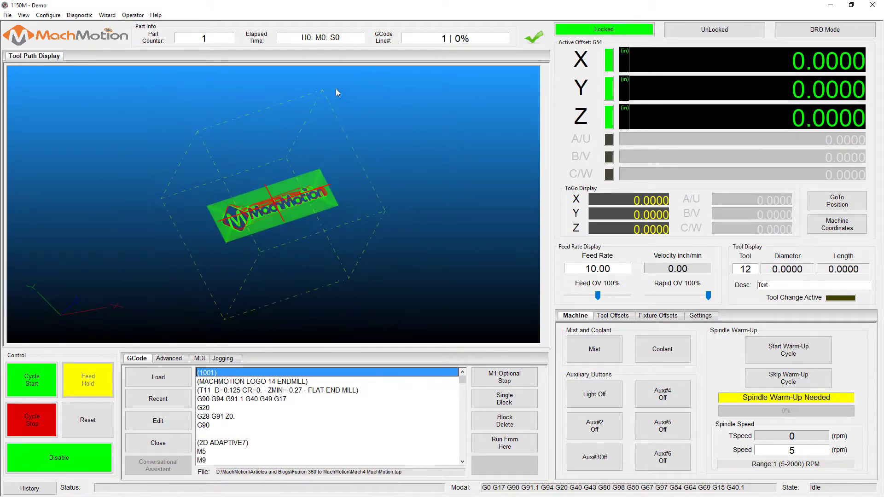
scroll(263, 267, "up", 4)
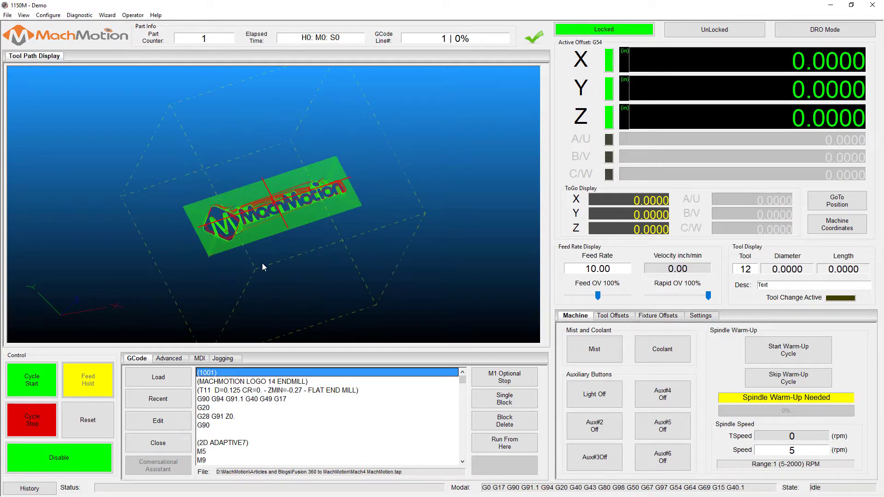
scroll(304, 261, "up", 2)
left_click_drag(302, 260, 147, 216)
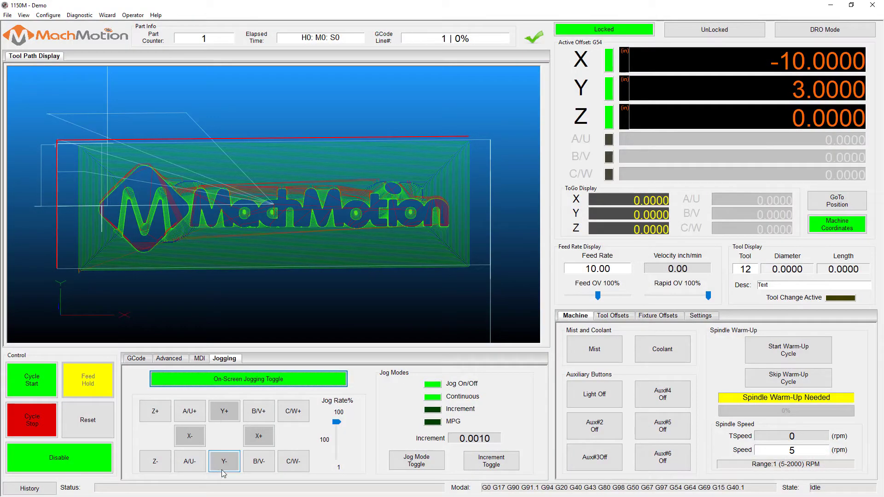
- Jog Y to -3, X to 10, Y back to 3, then X to -10
left_click(223, 469)
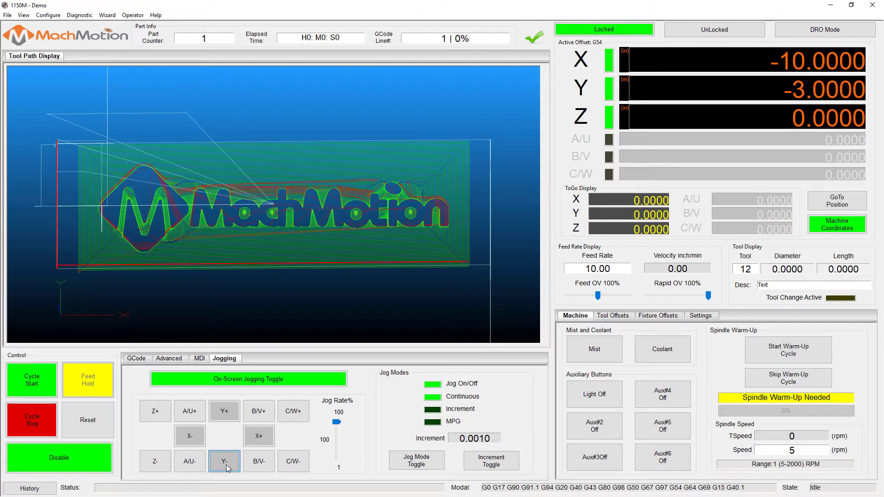
left_click(260, 439)
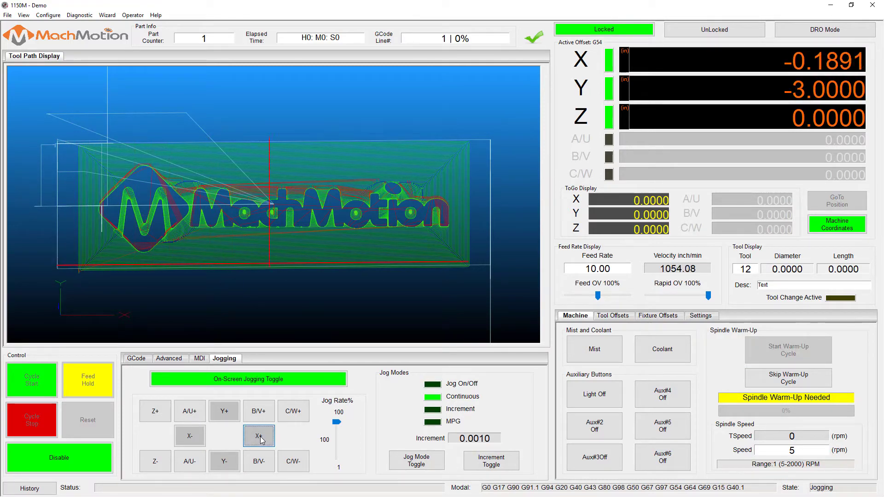
left_click(230, 415)
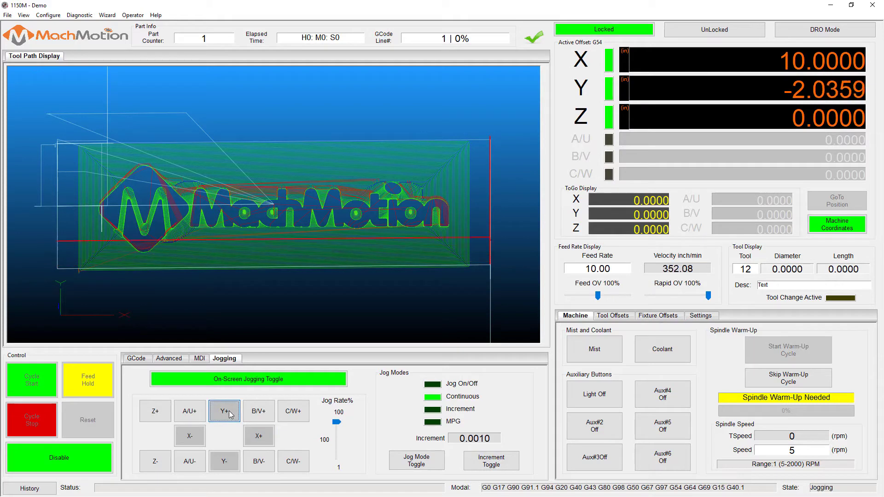
left_click(196, 438)
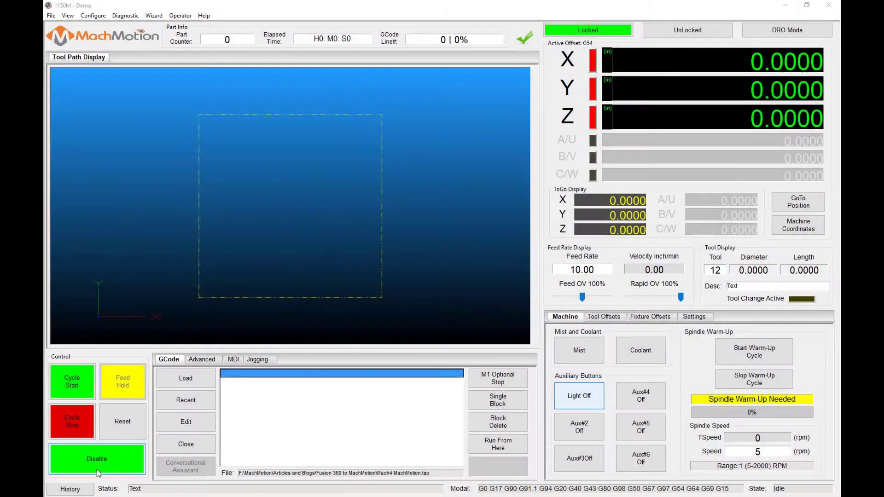
- Disable the machine and open the Configure > Mach... settings window
left_click(97, 467)
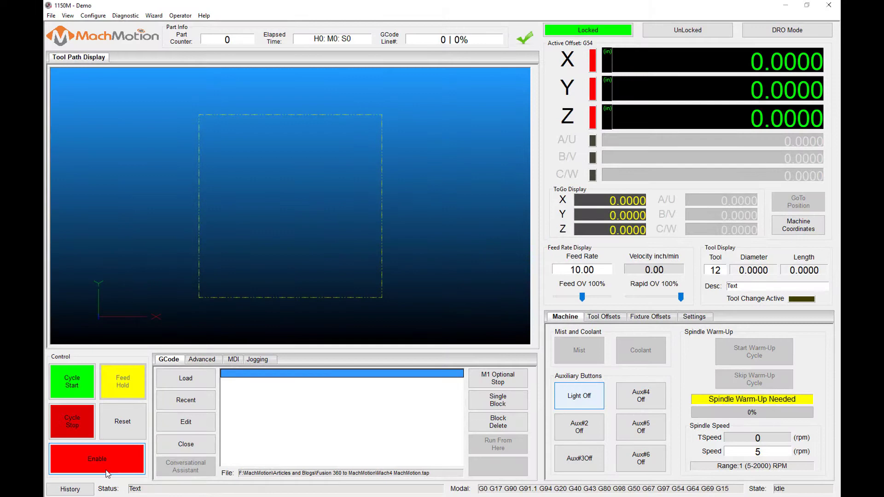
left_click(93, 15)
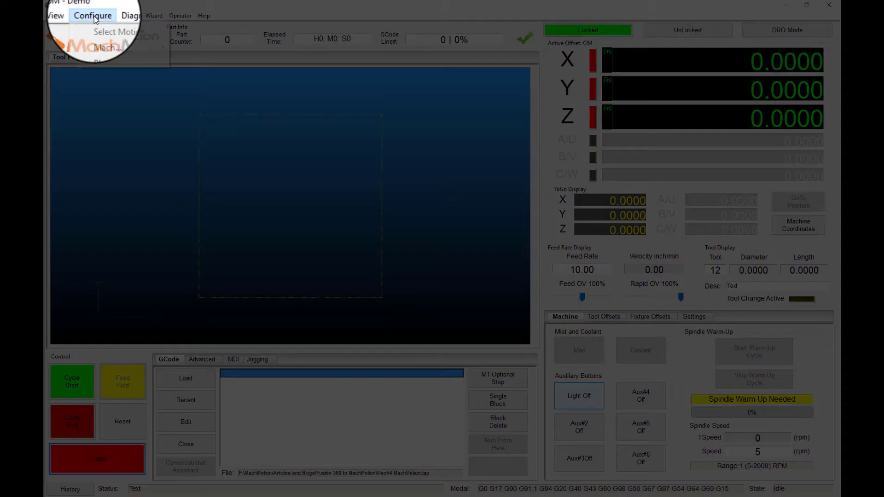
left_click(108, 38)
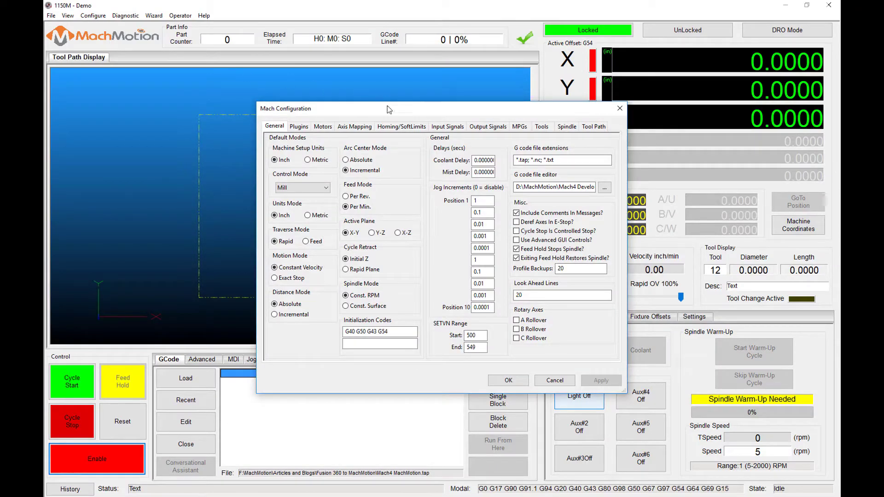
- On the Homing/SoftLimits tab, review X and Y Soft Min/Max values of -100 to 100
left_click(402, 126)
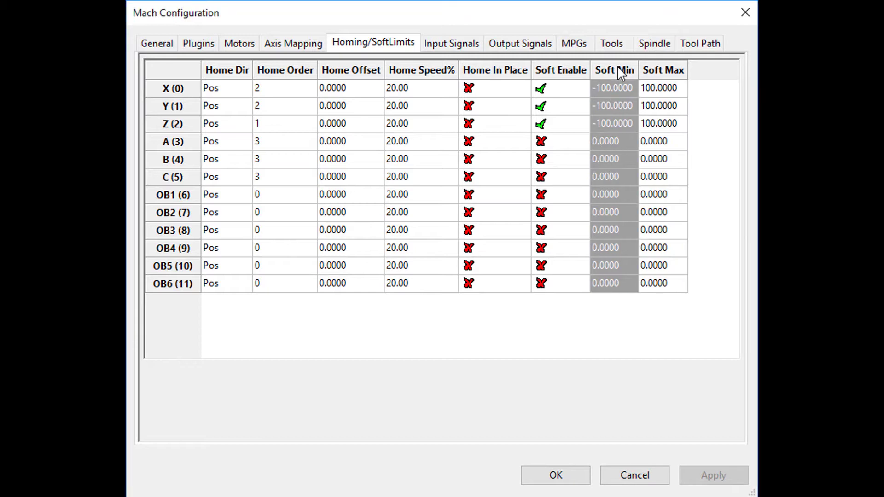
left_click(661, 71)
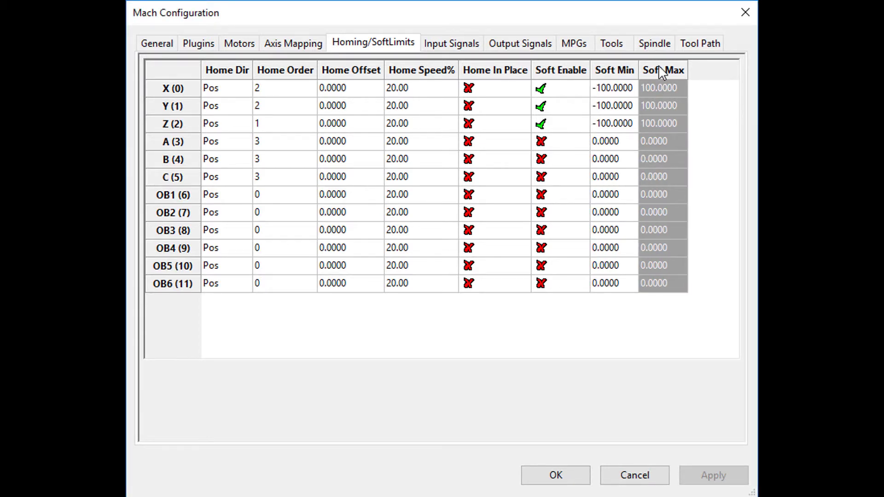
double_click(627, 89)
double_click(660, 92)
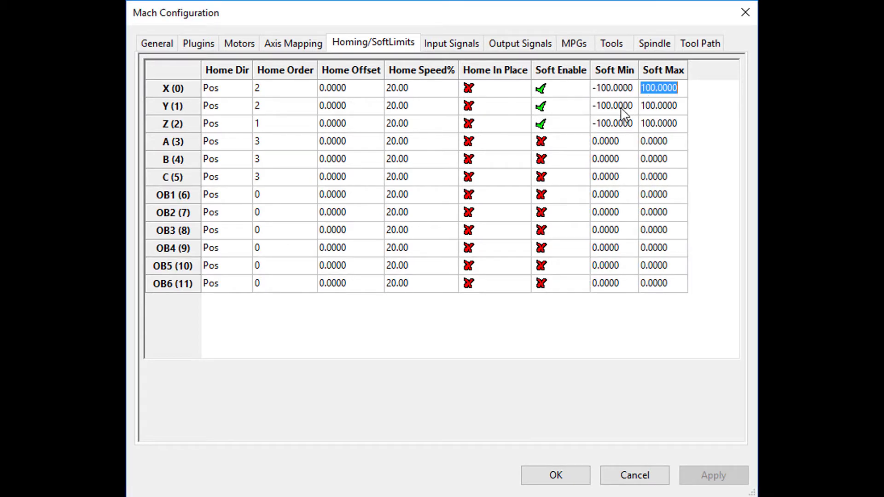
double_click(621, 107)
double_click(660, 109)
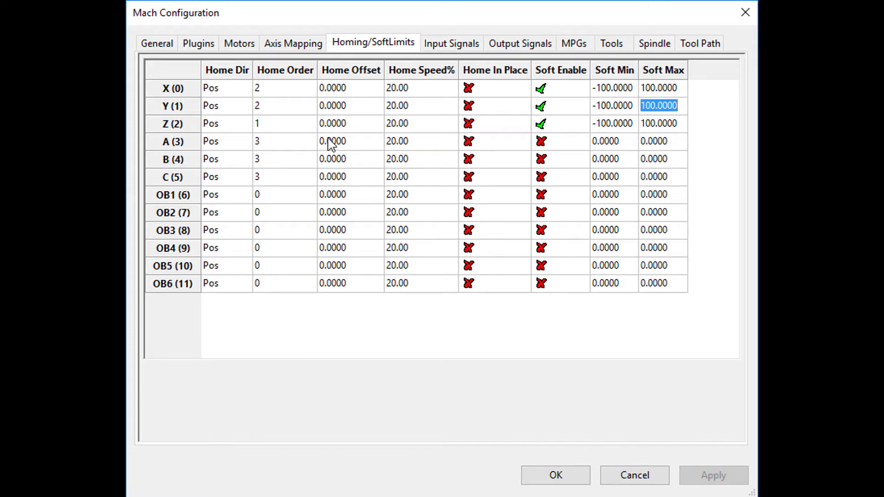
- Check Home Order (Z 1, X and Y 2) and the Home Speed% values
left_click(285, 70)
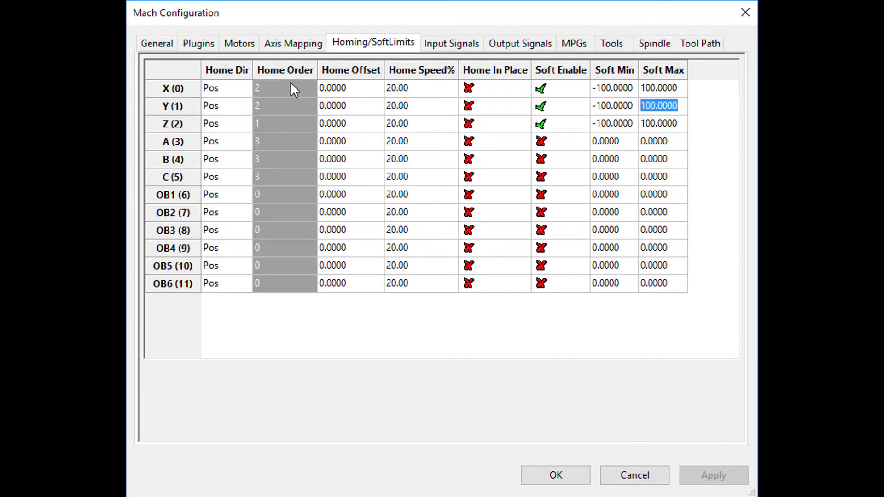
double_click(282, 124)
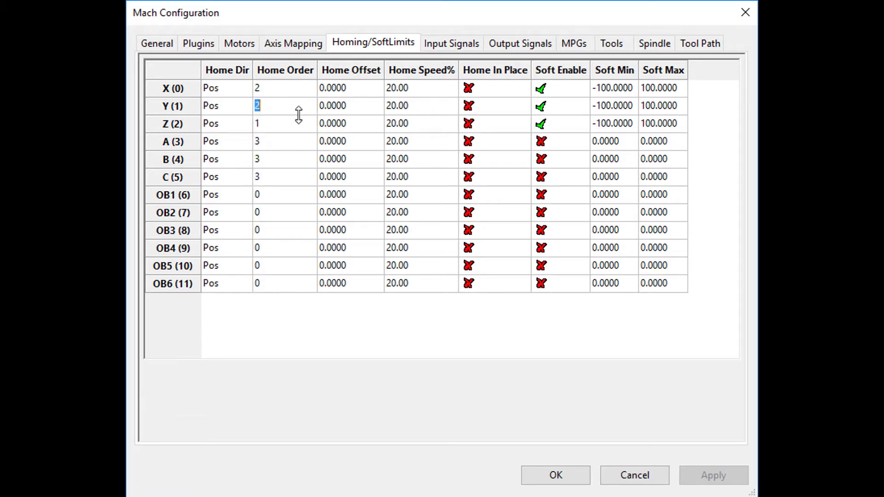
left_click(421, 71)
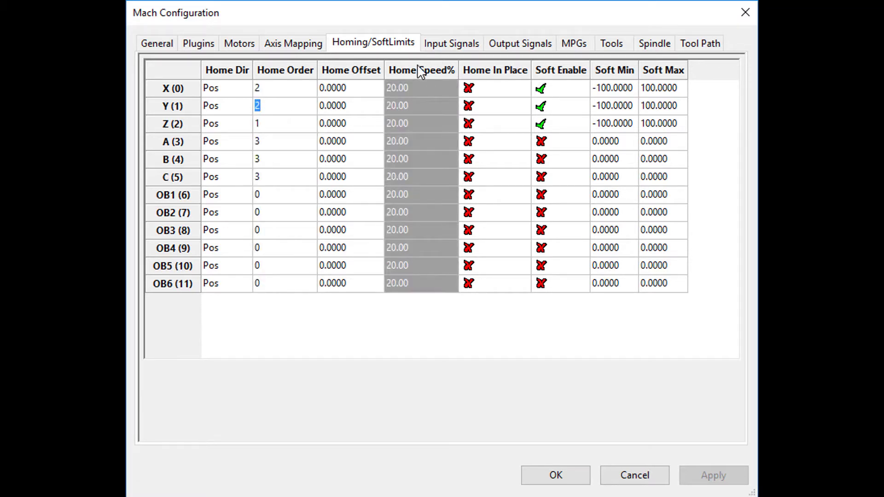
double_click(411, 90)
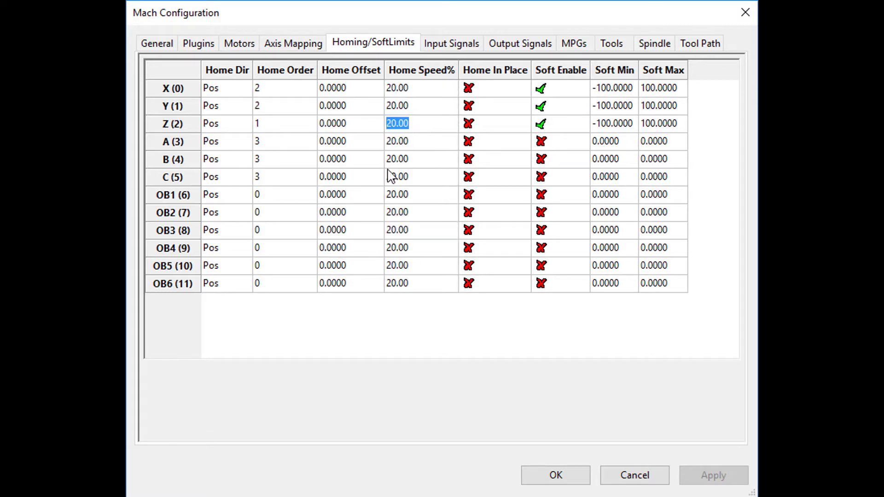
- Save the configuration, enable the machine and unlock the homing controls
left_click(556, 476)
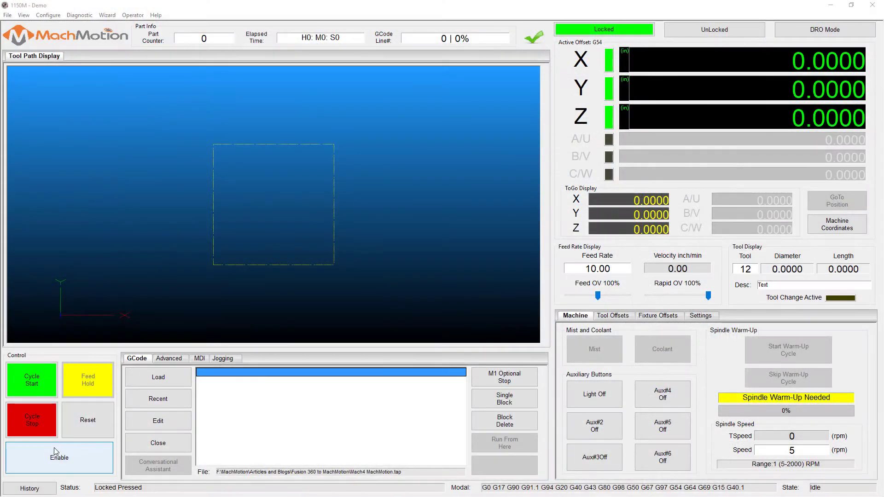
left_click(55, 452)
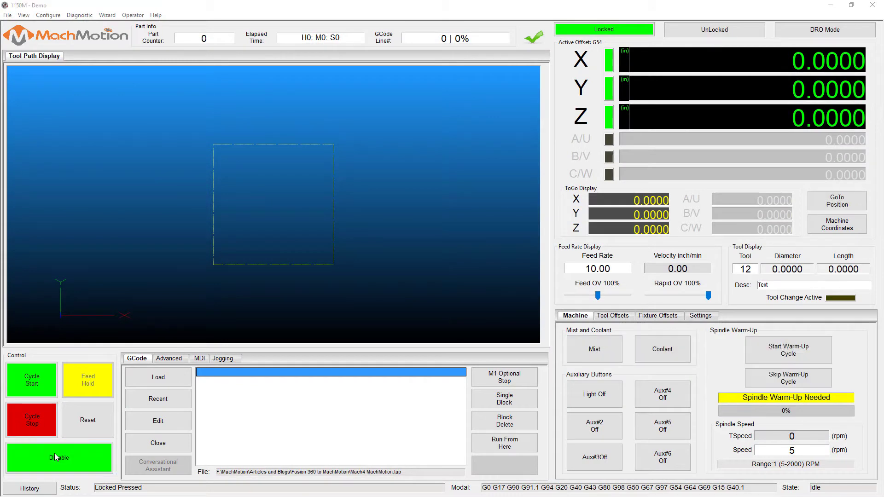
left_click(714, 31)
- Home the X, Y and Z axes one at a time
left_click(578, 60)
left_click(575, 99)
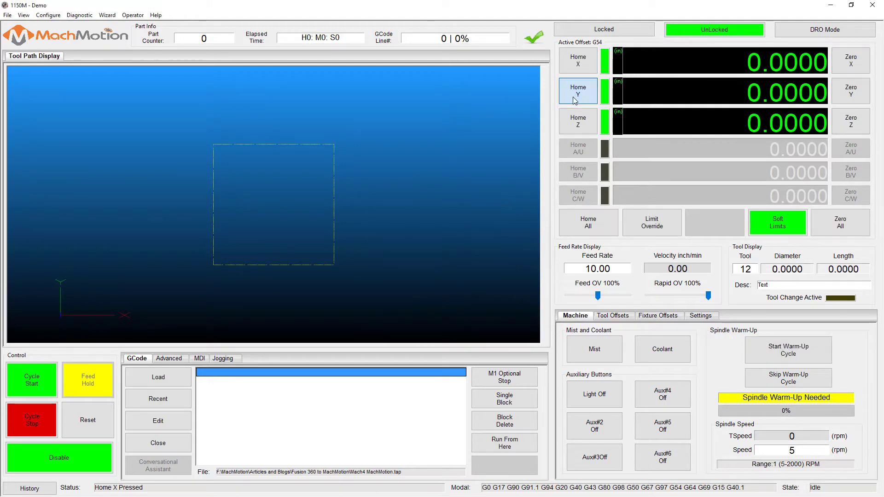
left_click(579, 129)
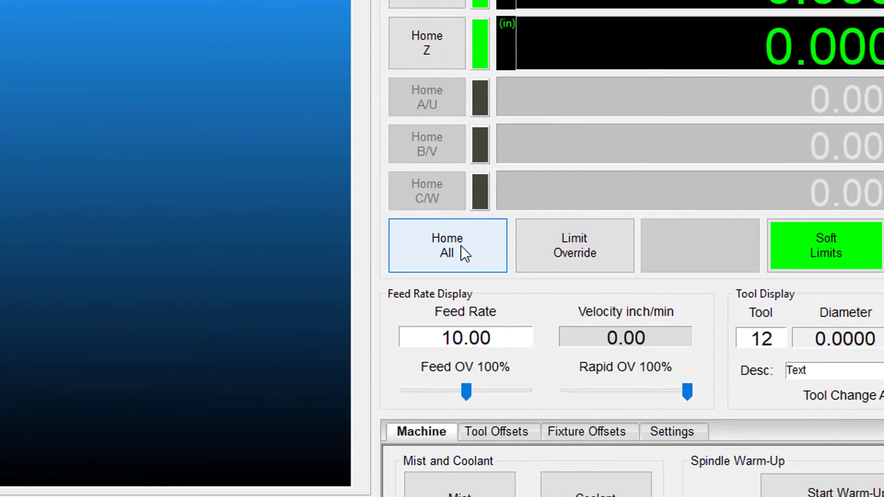
- Home all axes together, then orbit the logo tool path view
left_click(462, 247)
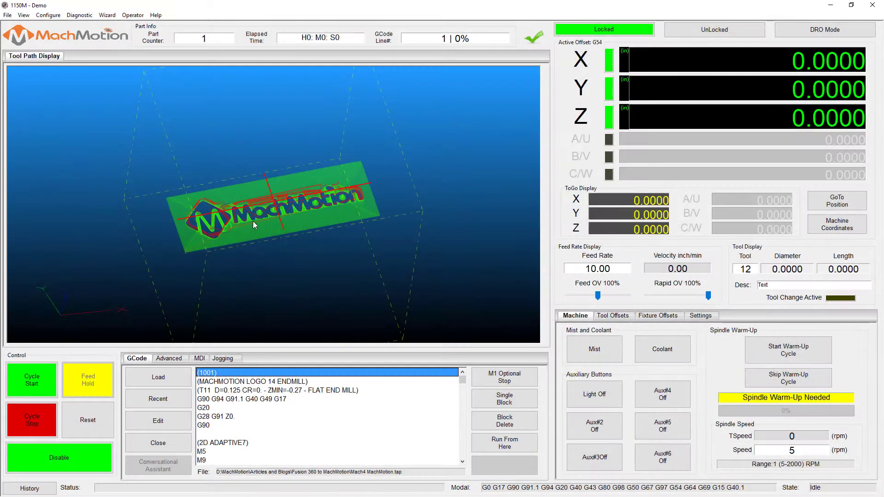
left_click_drag(253, 221, 367, 251)
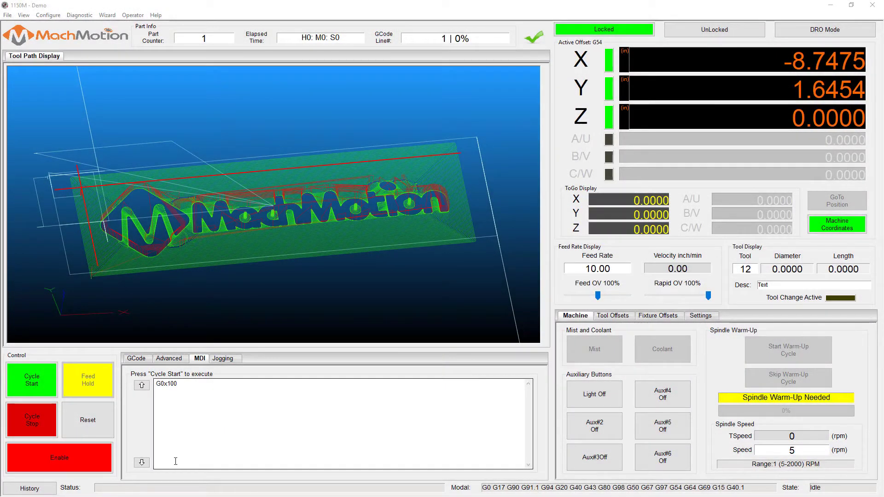
- Turn on soft limits, re-enable the machine, and run G0x100, which exceeds the X soft max
left_click(714, 29)
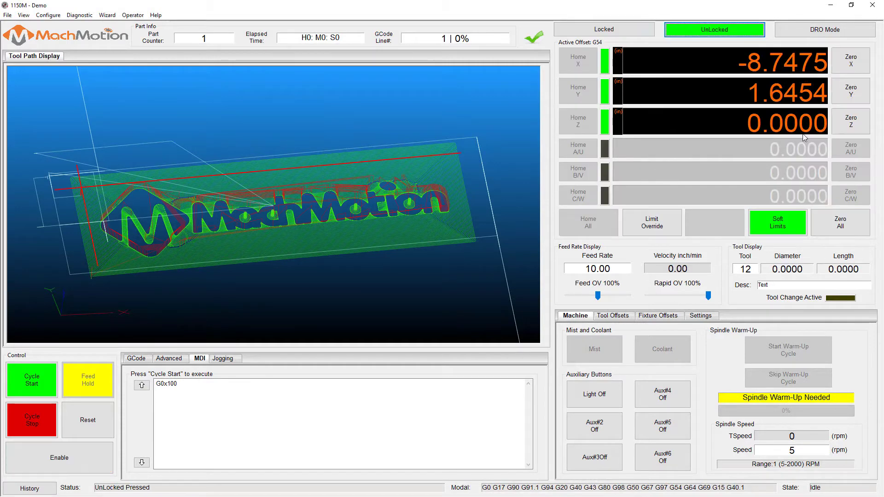
left_click(779, 223)
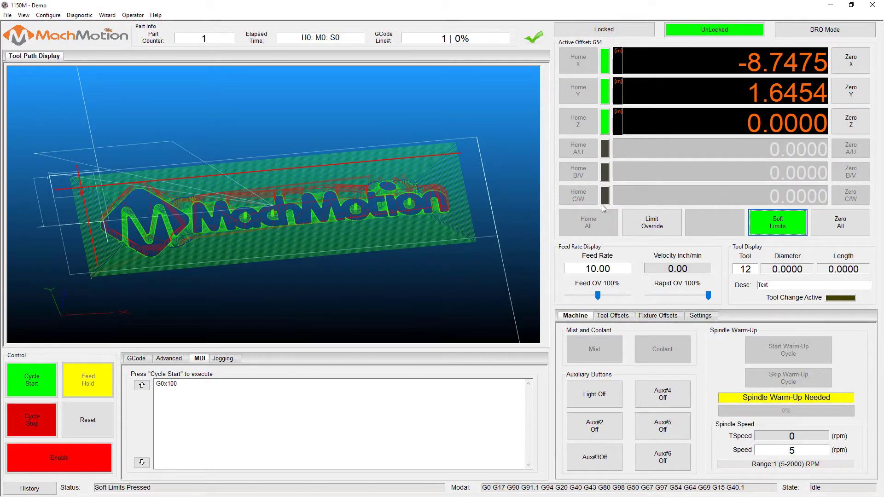
left_click(87, 465)
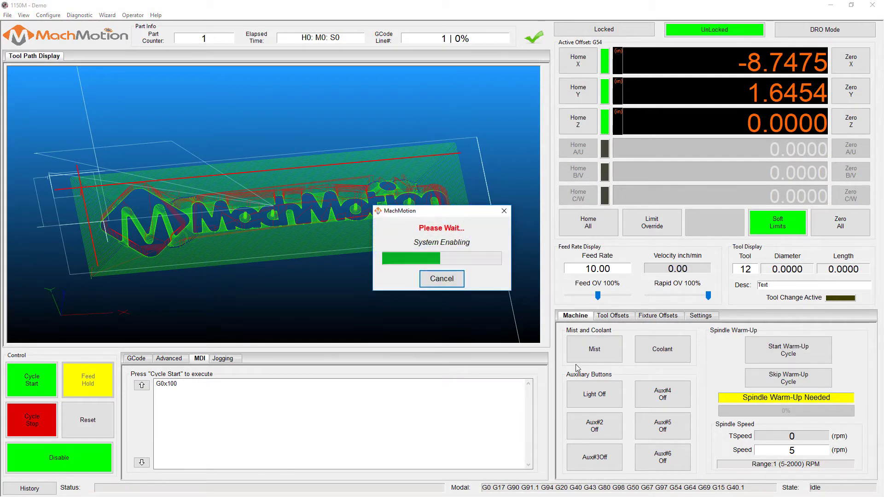
left_click(604, 29)
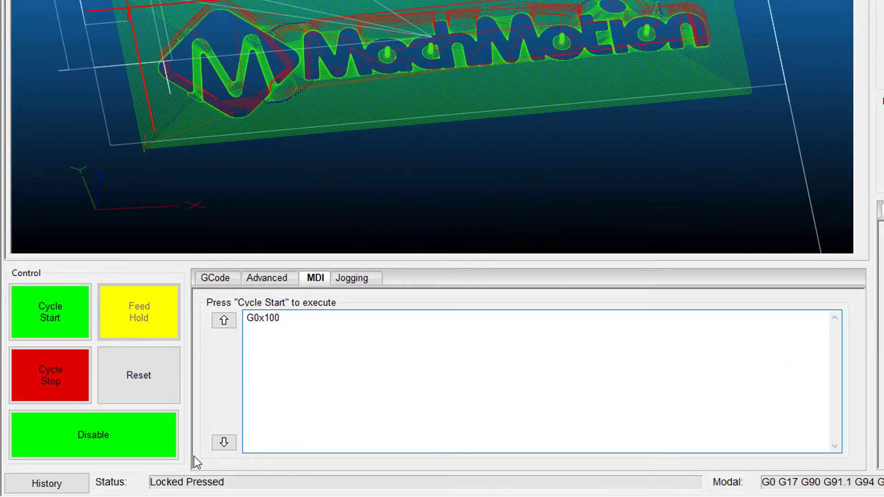
left_click(38, 299)
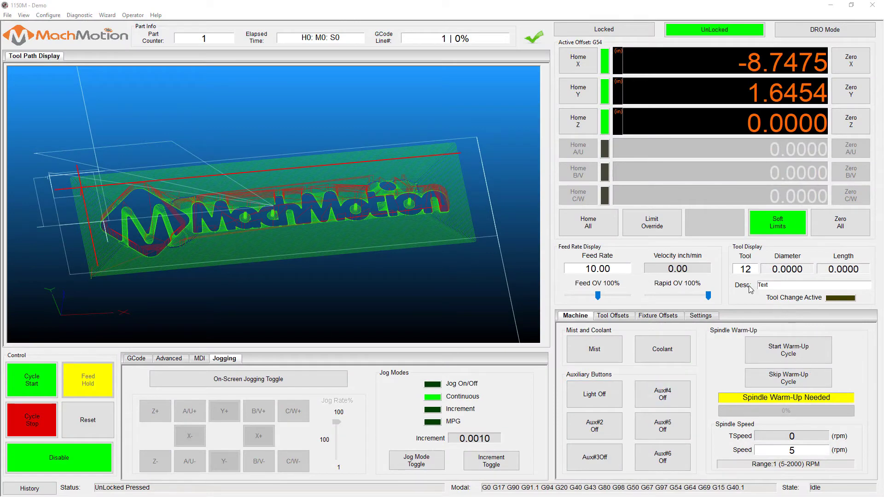
- Home all axes, lock the readout, and toggle Machine Coordinates off and back on
left_click(588, 222)
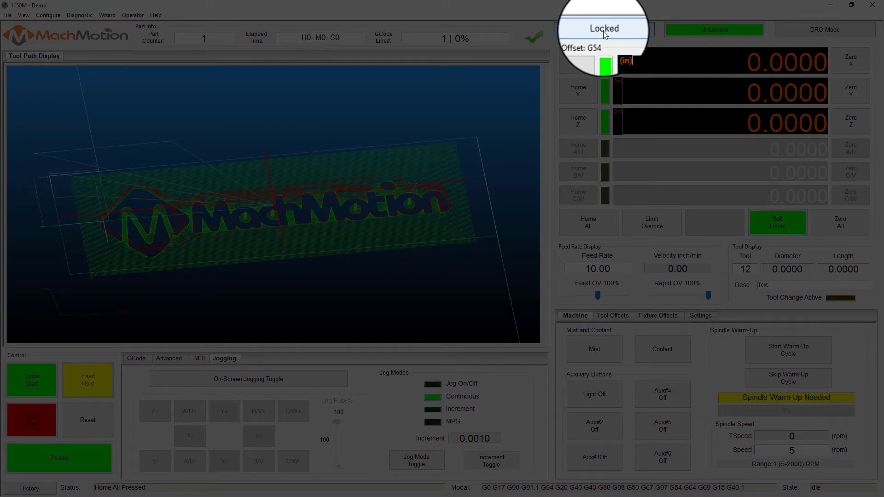
left_click(604, 29)
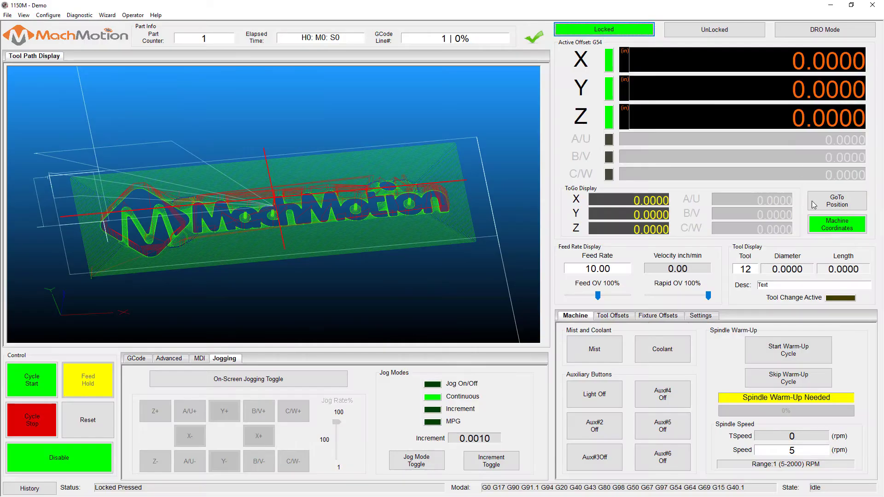
left_click(834, 227)
left_click(829, 229)
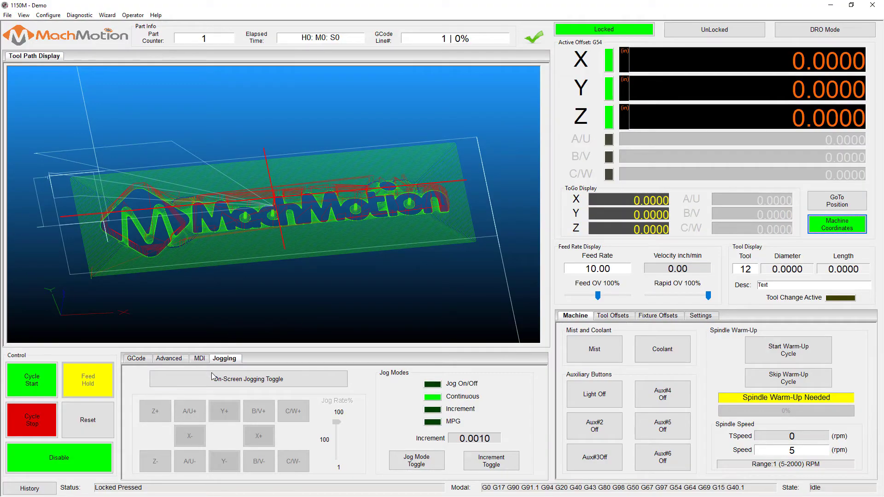
- Turn on on-screen jogging and jog the machine out to X -10, Y 3
left_click(212, 376)
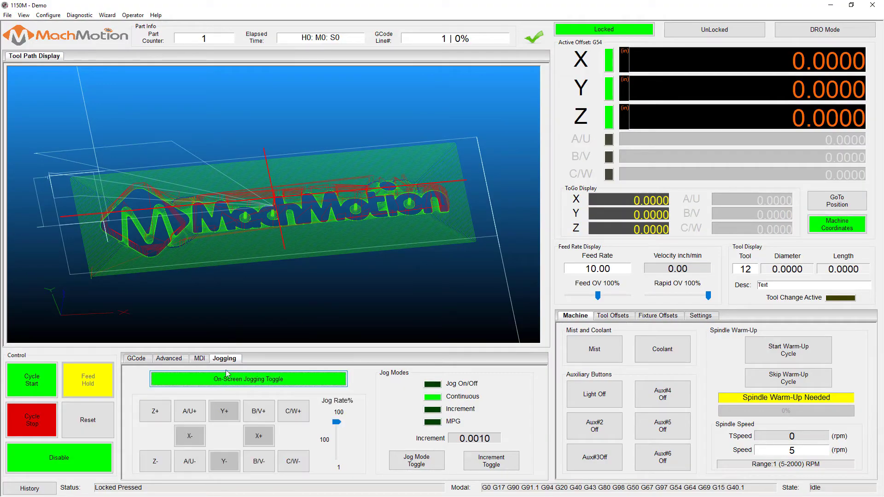
left_click_drag(332, 212, 336, 258)
left_click_drag(188, 438, 224, 411)
left_click_drag(238, 231, 273, 256)
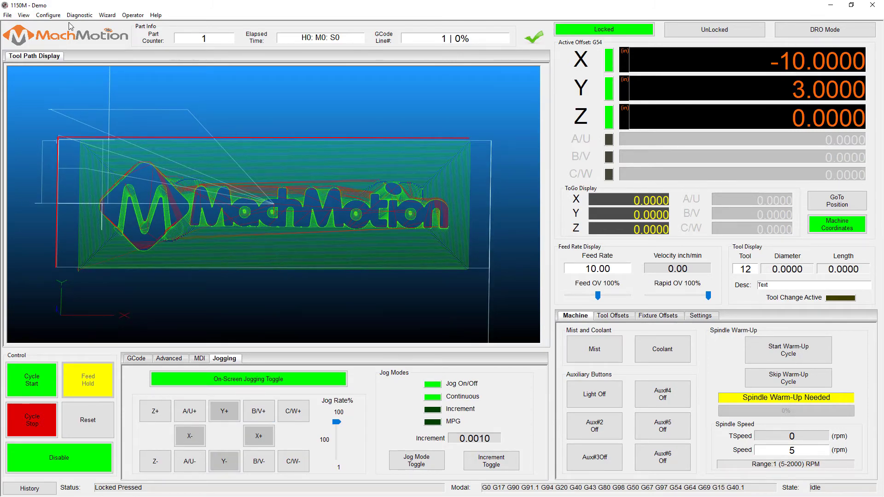
- Disable the machine and open the Homing/SoftLimits tab of Mach Configuration
left_click(50, 15)
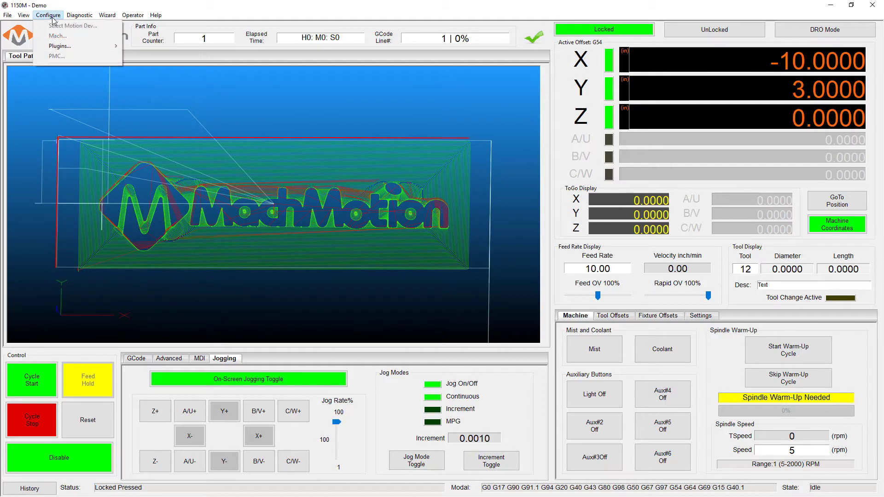
left_click(63, 464)
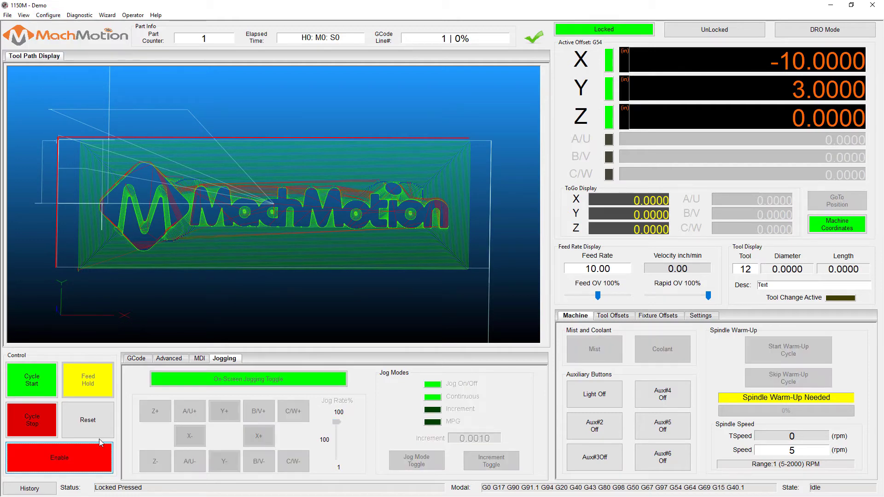
left_click(49, 16)
left_click(66, 38)
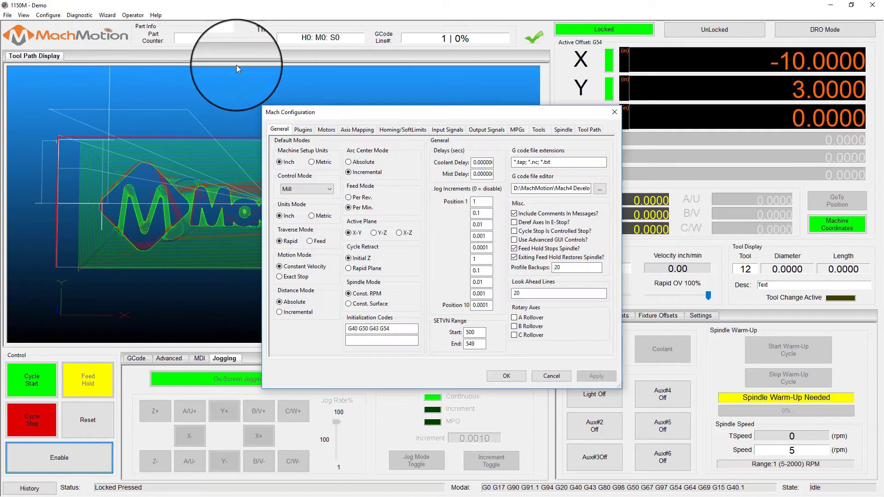
left_click(400, 128)
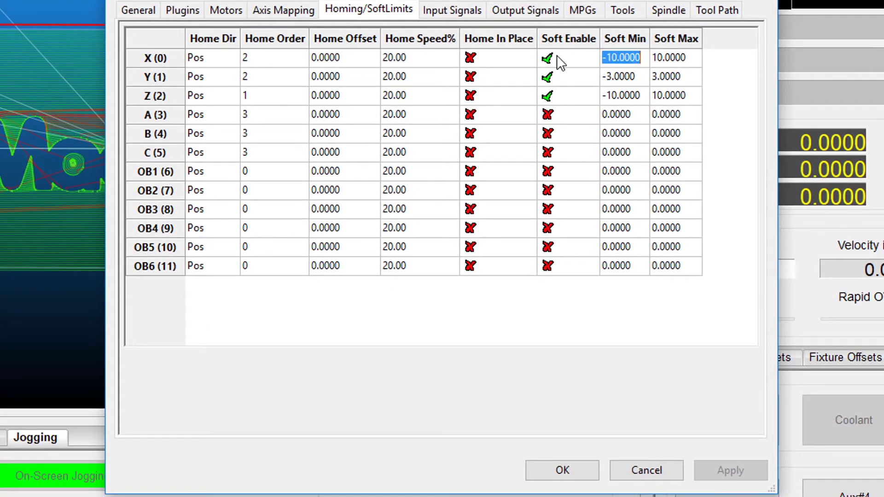
- Keep X soft limits enabled and set X Soft Min -10 and Soft Max 10
left_click(557, 57)
left_click(560, 37)
left_click(550, 57)
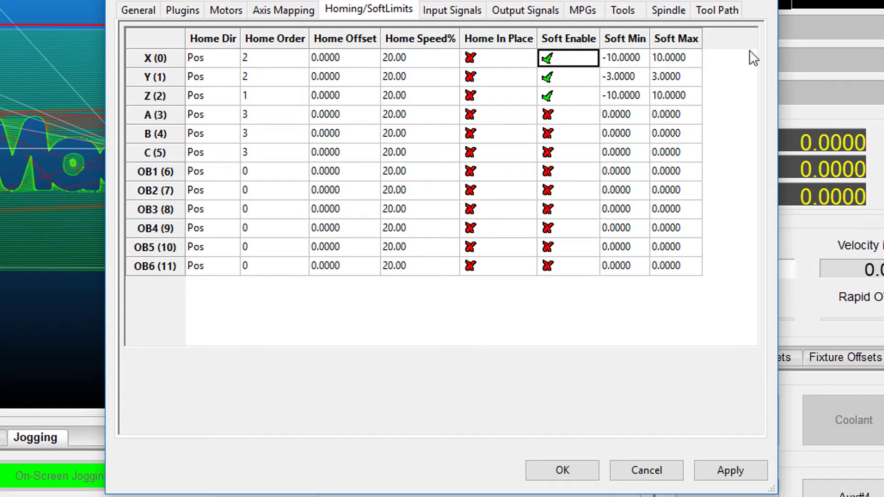
double_click(640, 65)
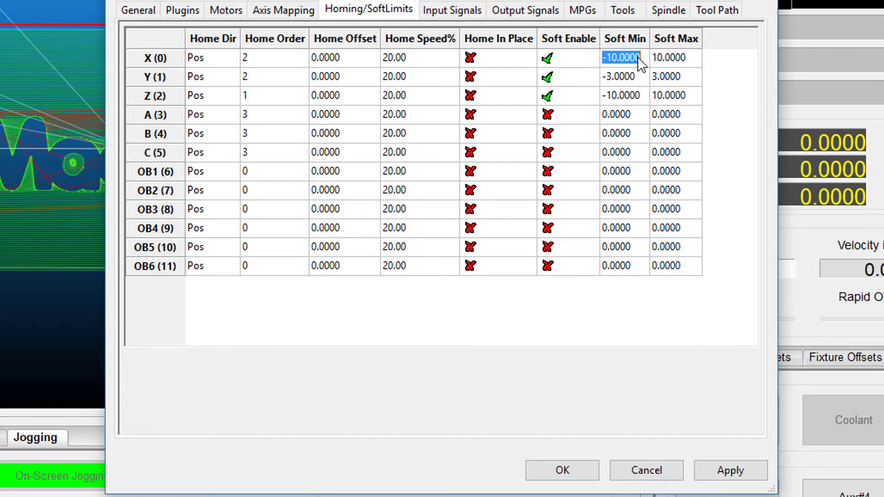
left_click(675, 59)
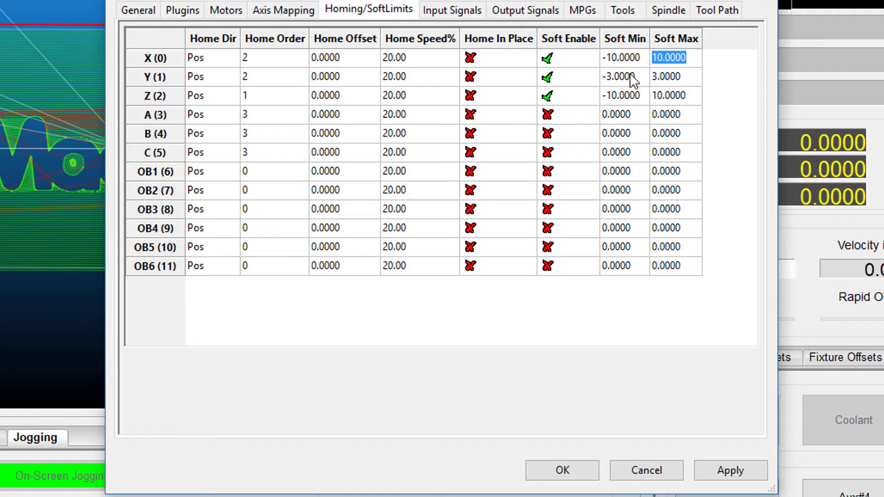
- Set Y soft limits to -3 to 3 and Z to -10 to 10, then apply
left_click(607, 76)
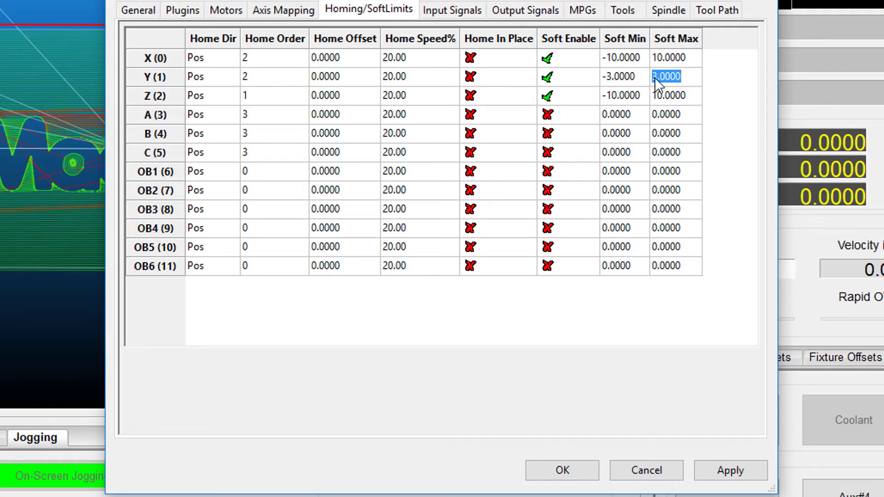
double_click(634, 80)
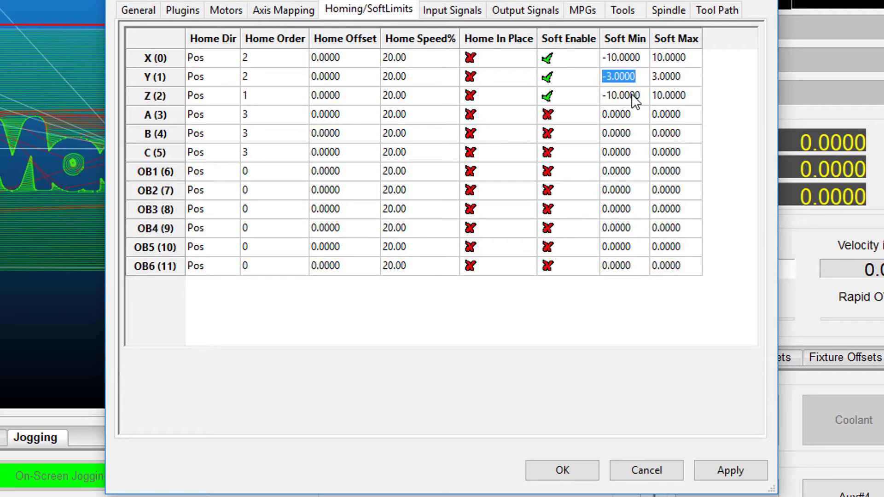
double_click(635, 97)
double_click(678, 98)
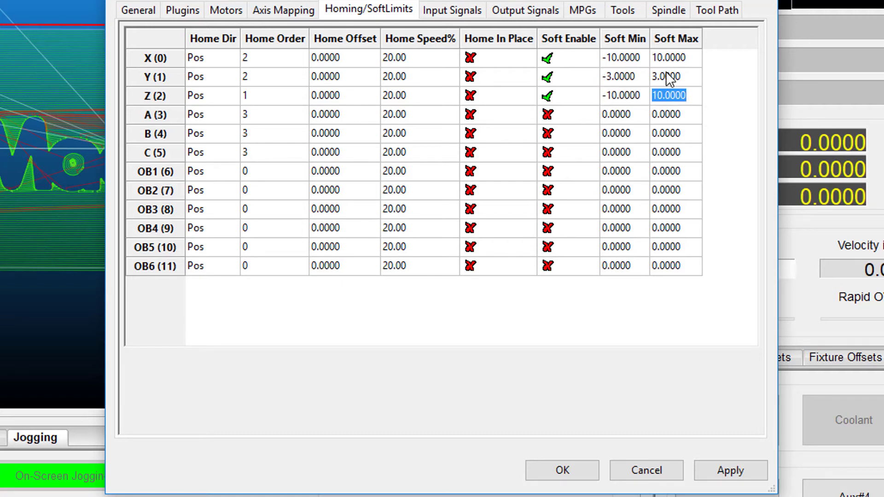
left_click(664, 38)
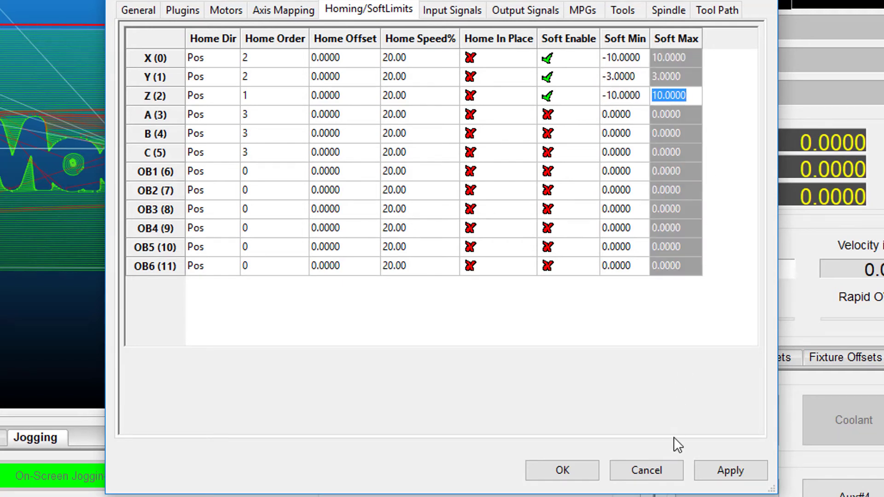
left_click(725, 467)
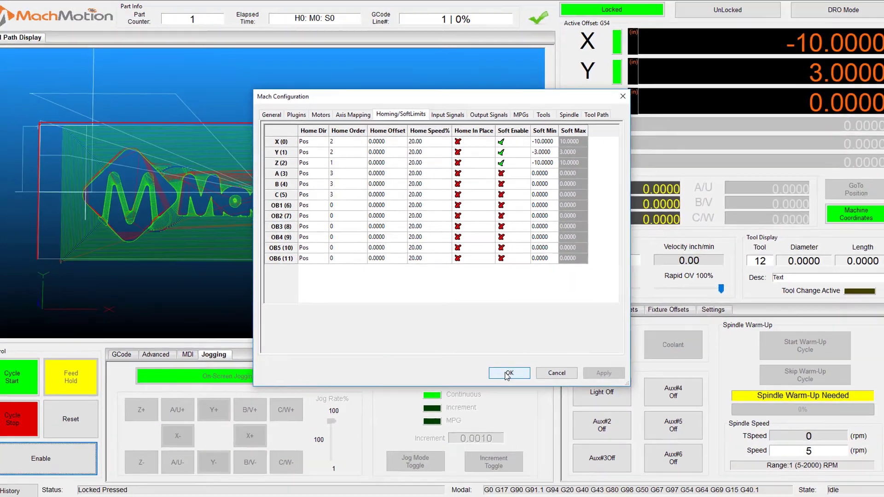
- Close the configuration, re-enable, and jog Y-, X+, Y+, X- to confirm soft-limit stops at ±3 Y
left_click(560, 474)
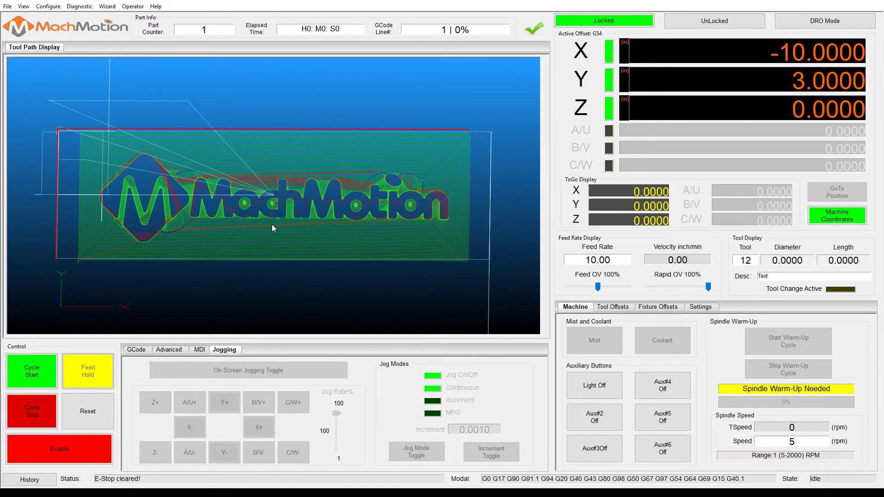
left_click(37, 447)
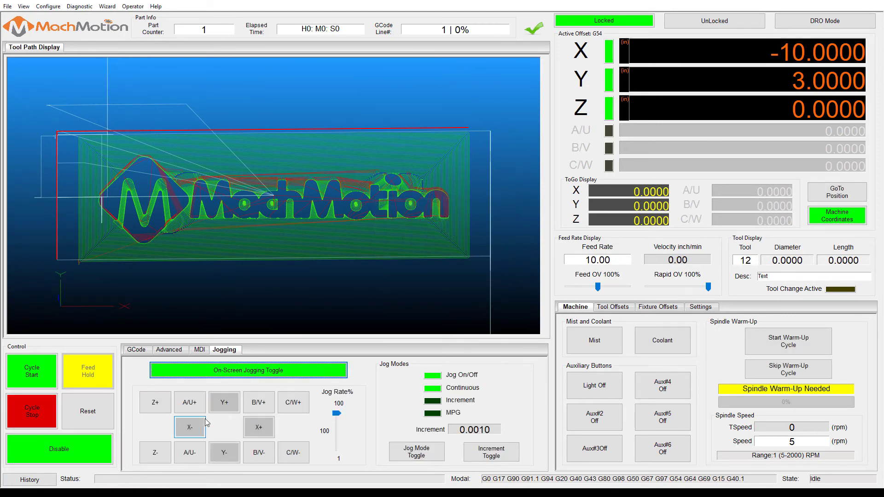
left_click_drag(220, 458, 226, 462)
left_click_drag(259, 429, 261, 430)
left_click_drag(239, 404, 216, 432)
left_click_drag(199, 430, 199, 431)
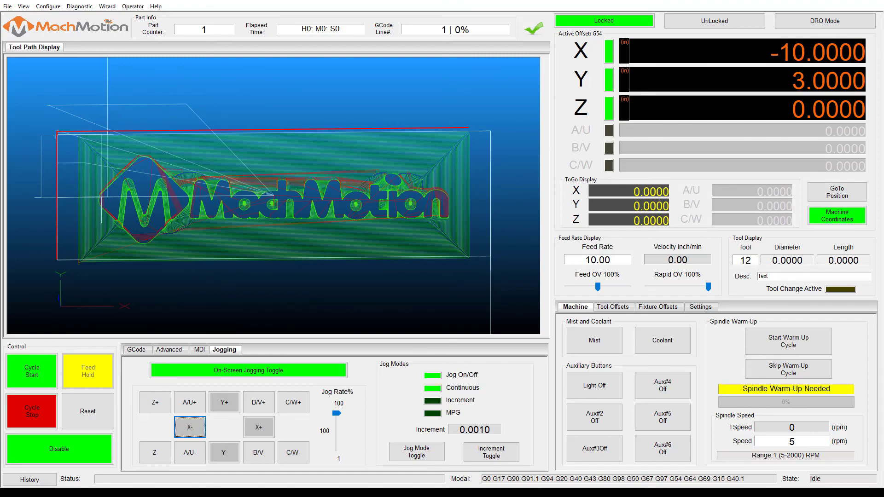